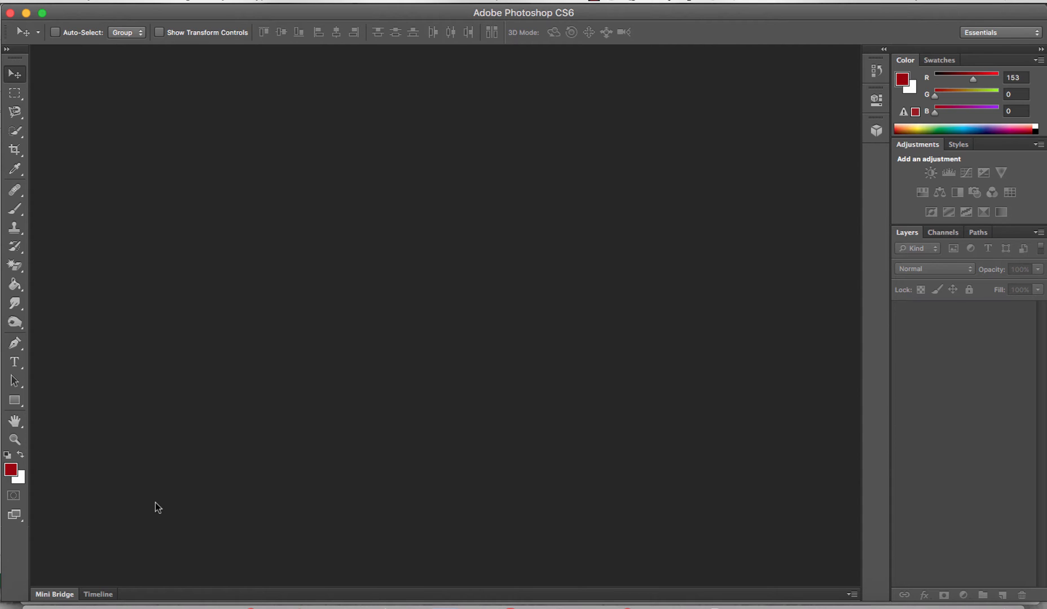
{"action": "left_click", "coordinate": [864, 1]}
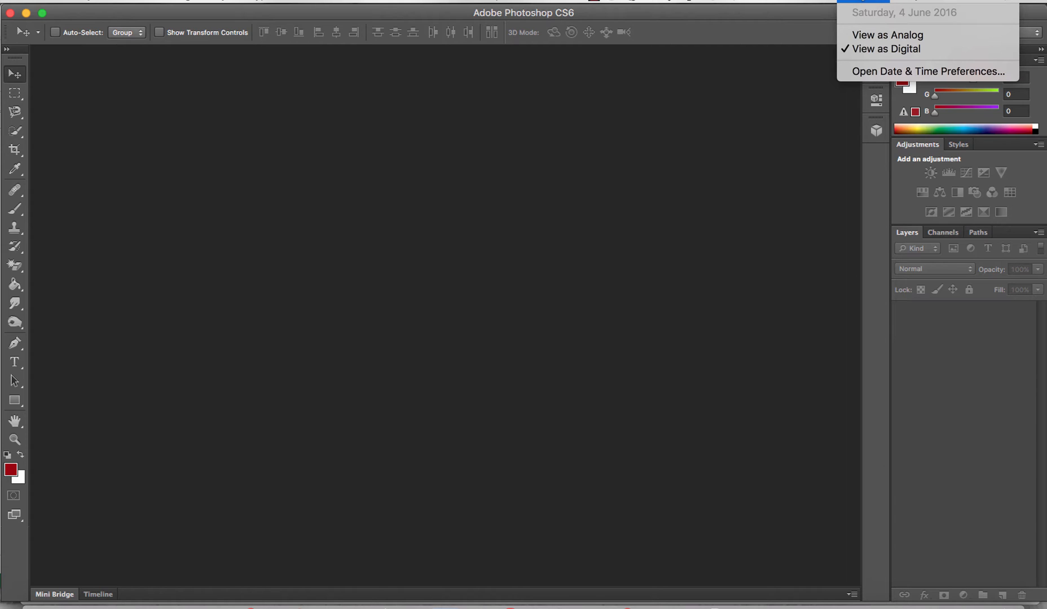
{"action": "left_click", "coordinate": [742, 125]}
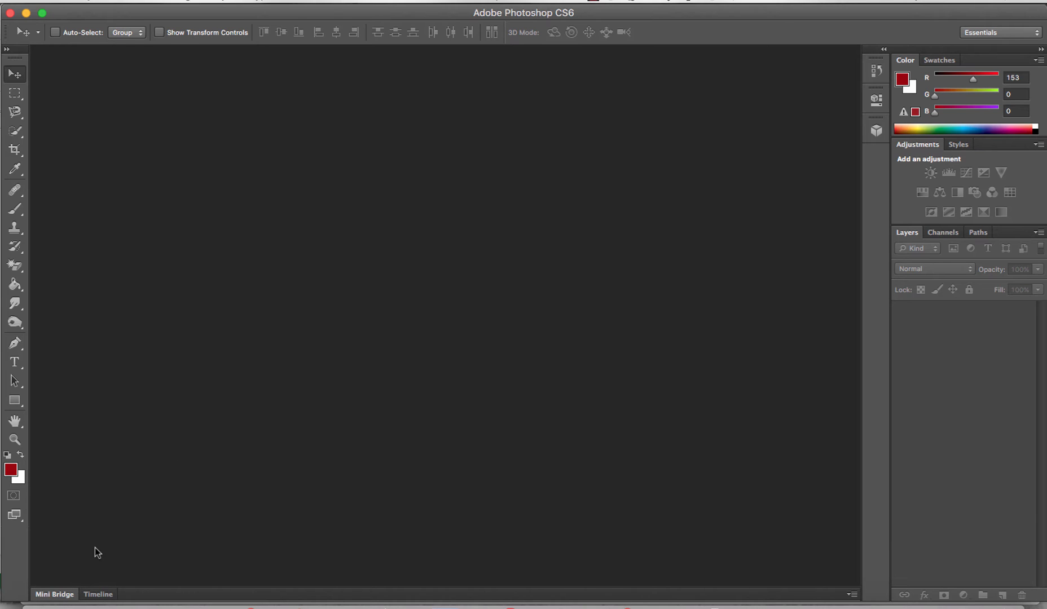
Open Pink background.jpg from the Camtasia pics folder in Photoshop as a new document
{"action": "left_click", "coordinate": [39, 605]}
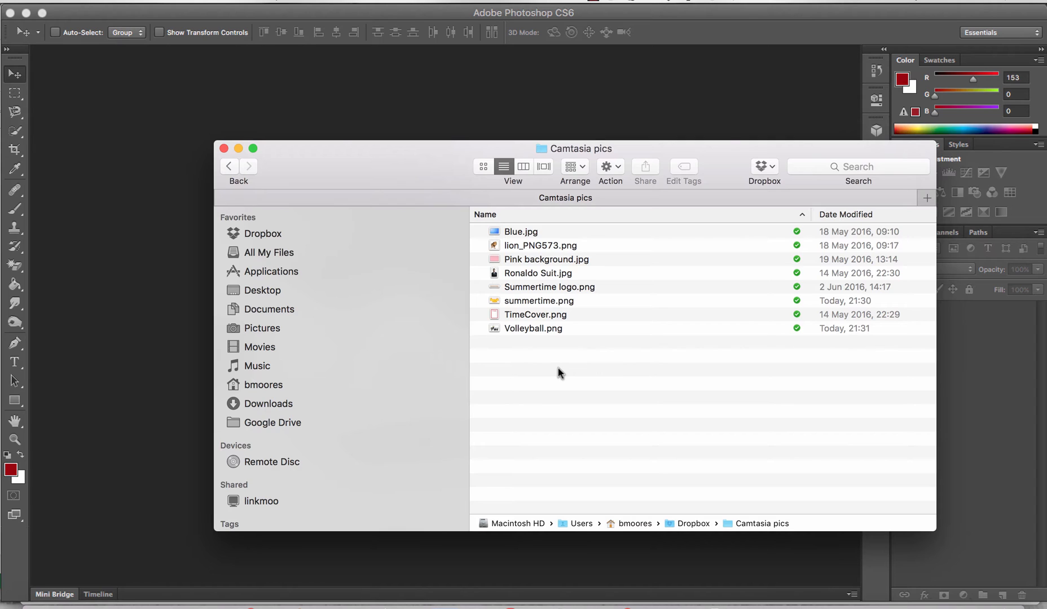
{"action": "key", "text": "XF86AudioLowerVolume"}
{"action": "key", "text": "XF86AudioLowerVolume"}
{"action": "left_click", "coordinate": [566, 267]}
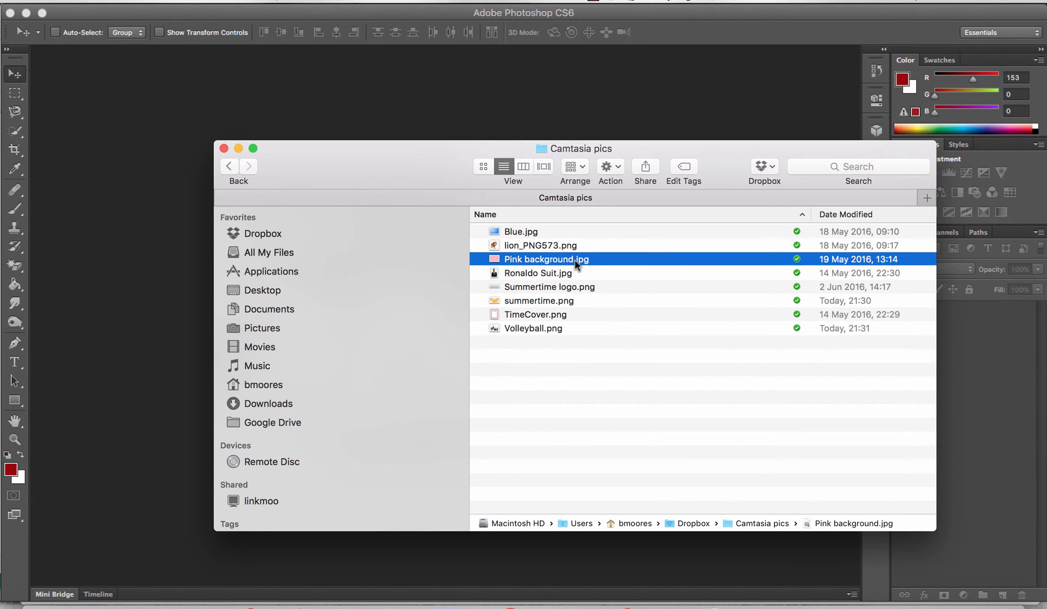
{"action": "left_click_drag", "start_coordinate": [576, 265], "coordinate": [96, 252]}
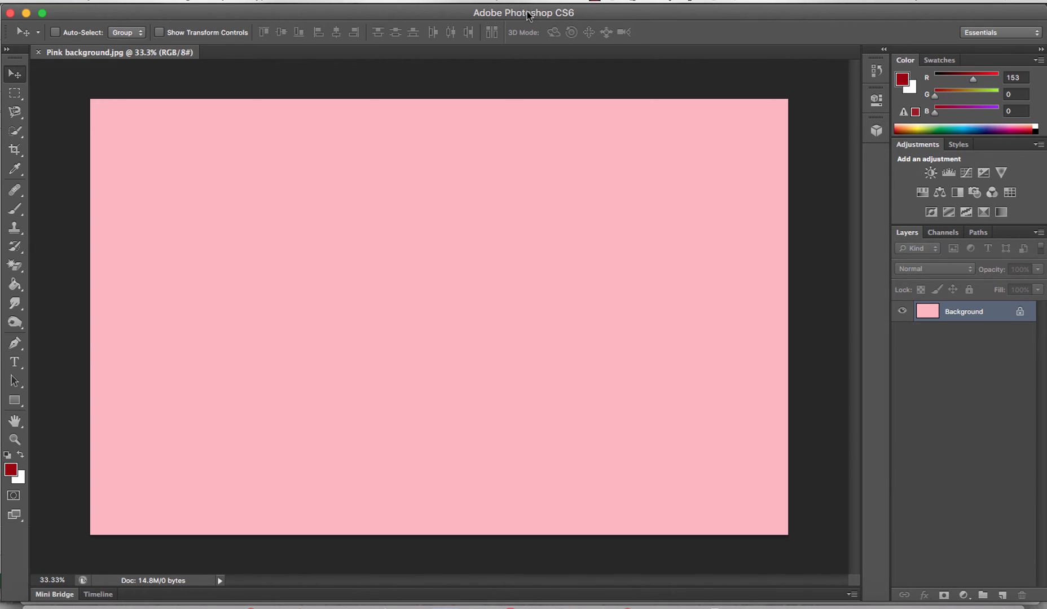
Resize the pink background image to 600 pixels wide and 800 pixels high
{"action": "left_click", "coordinate": [189, 1]}
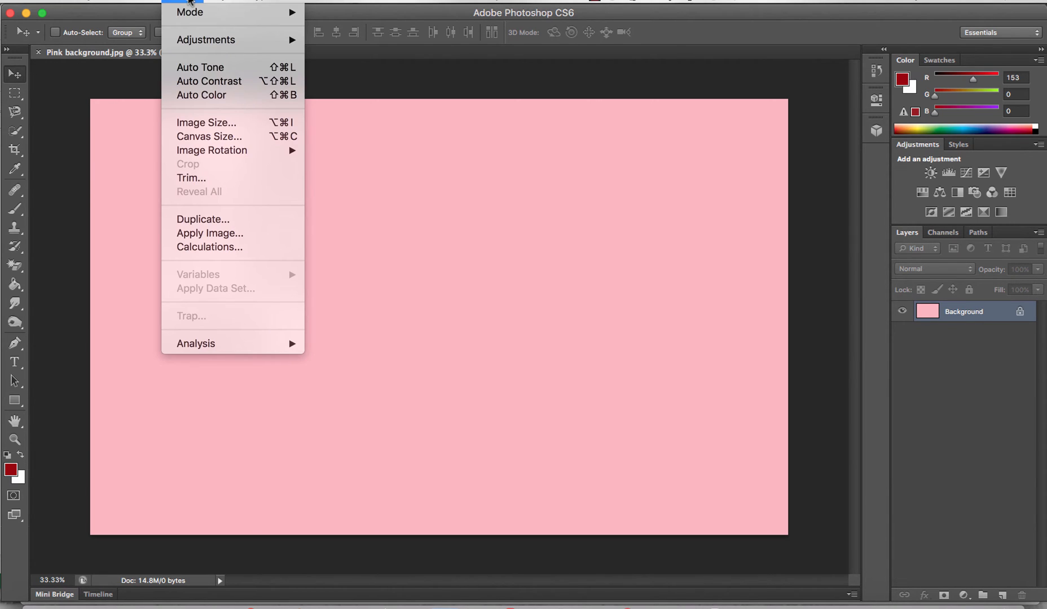
{"action": "left_click", "coordinate": [225, 126]}
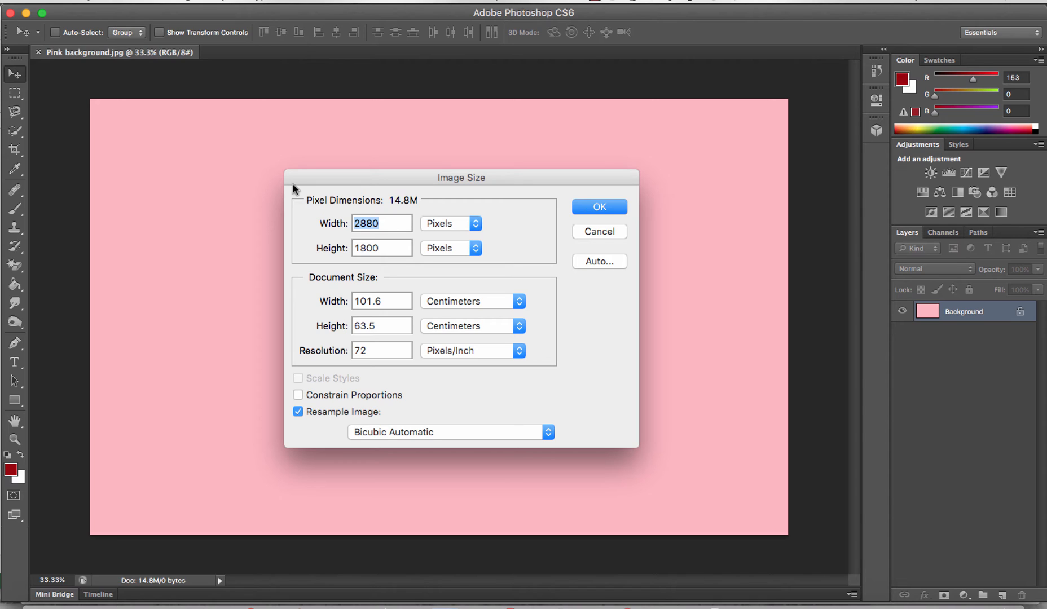
{"action": "type", "text": "600"}
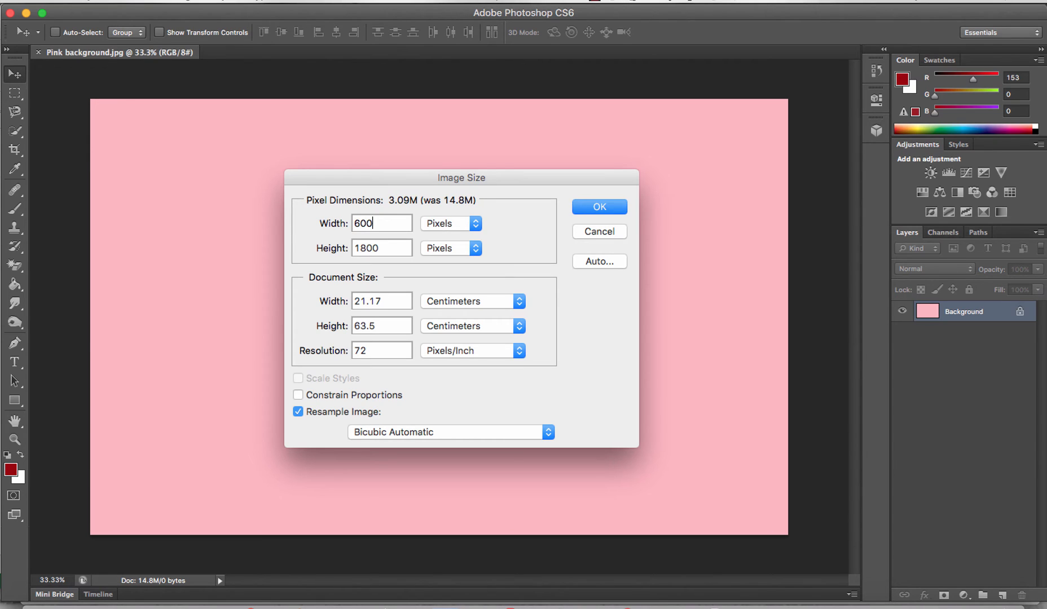
{"action": "key", "text": "Tab"}
{"action": "type", "text": "800"}
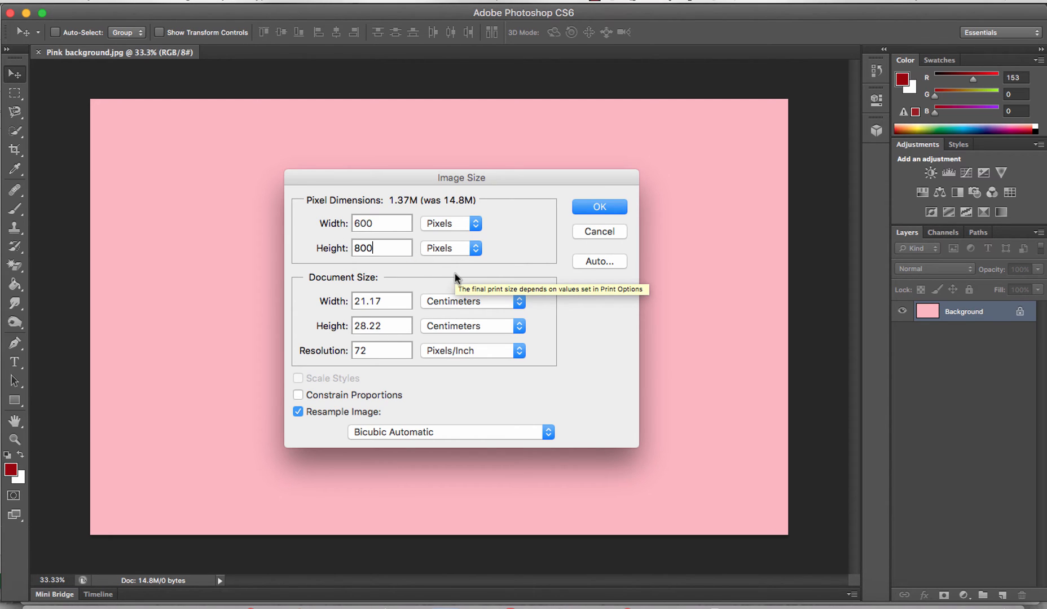
{"action": "left_click", "coordinate": [600, 207]}
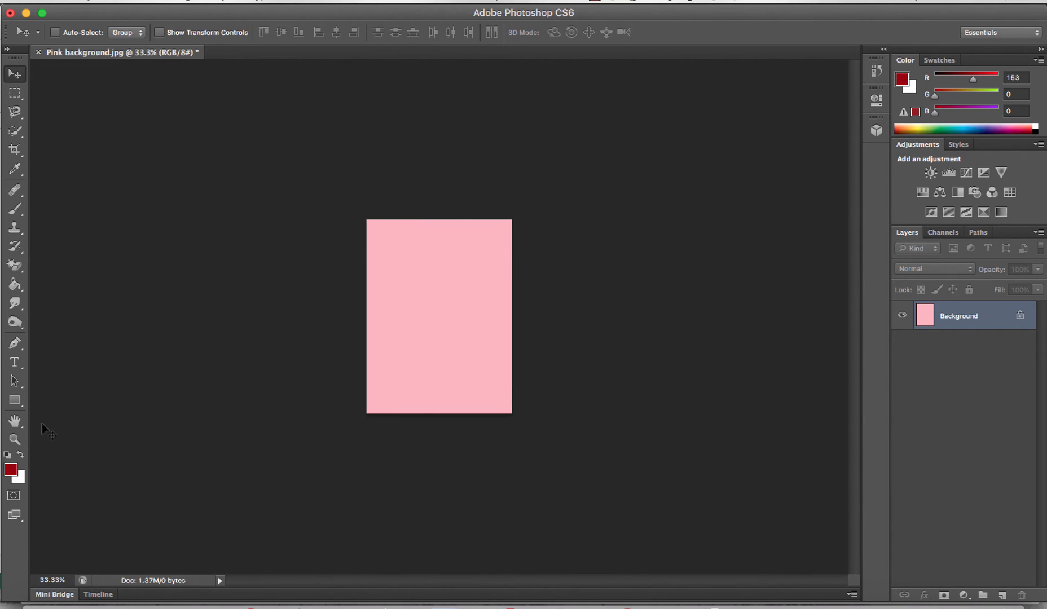
Place summertime.png from the Camtasia pics folder in Finder onto the pink canvas in Photoshop
{"action": "left_click", "coordinate": [14, 440]}
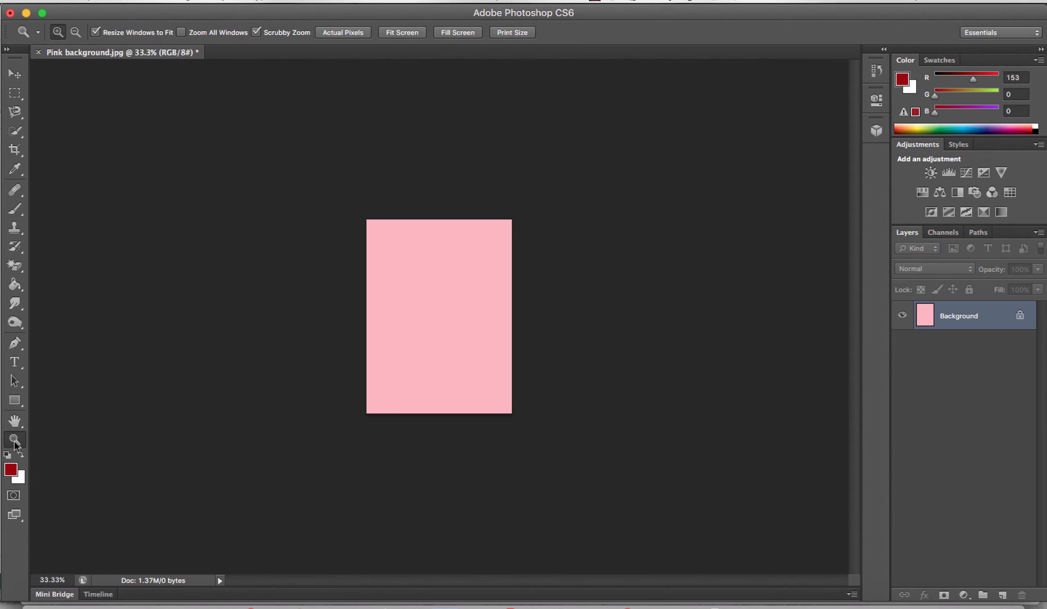
{"action": "right_click", "coordinate": [414, 334]}
{"action": "left_click", "coordinate": [429, 339]}
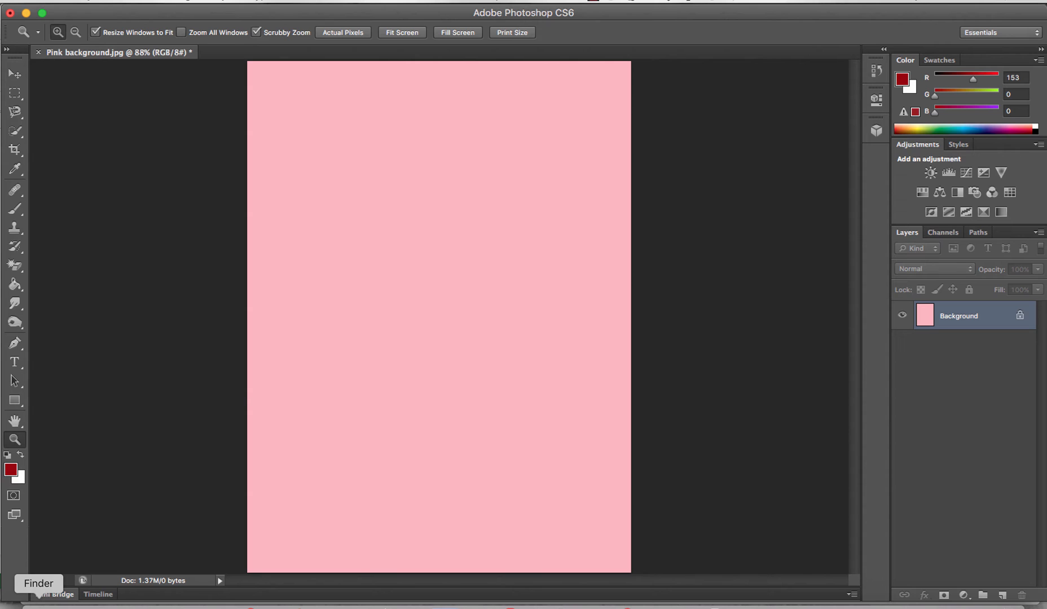
{"action": "left_click", "coordinate": [38, 604]}
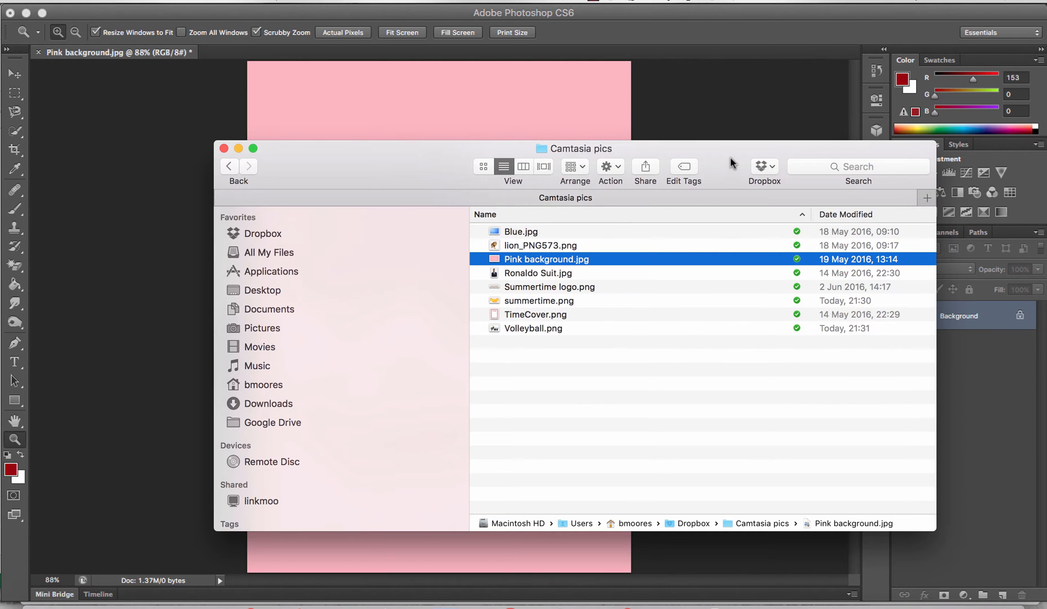
{"action": "left_click_drag", "start_coordinate": [730, 157], "coordinate": [747, 217]}
{"action": "left_click", "coordinate": [638, 359]}
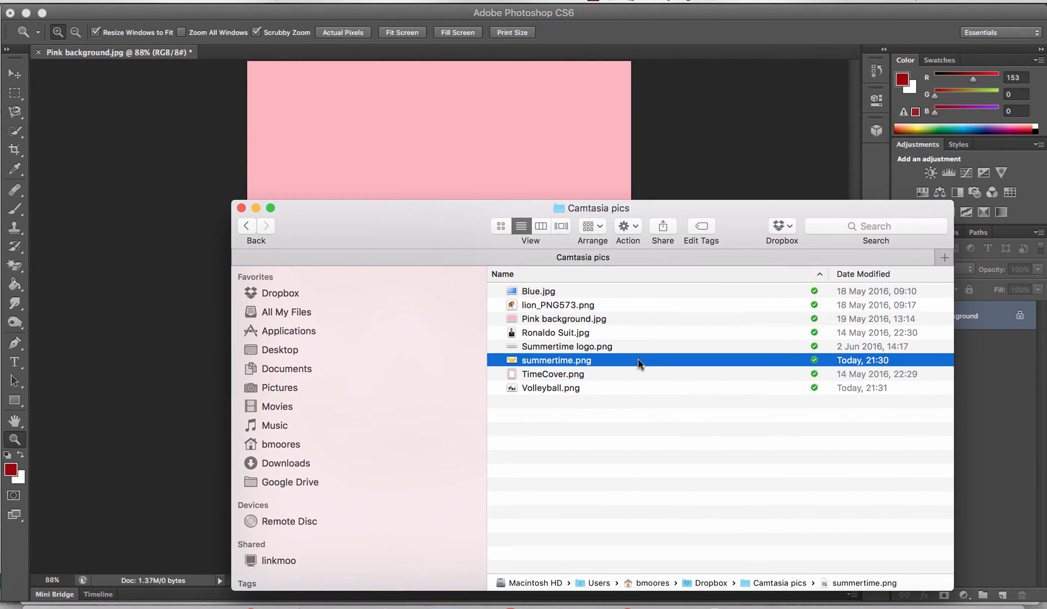
{"action": "left_click_drag", "start_coordinate": [639, 359], "coordinate": [400, 120]}
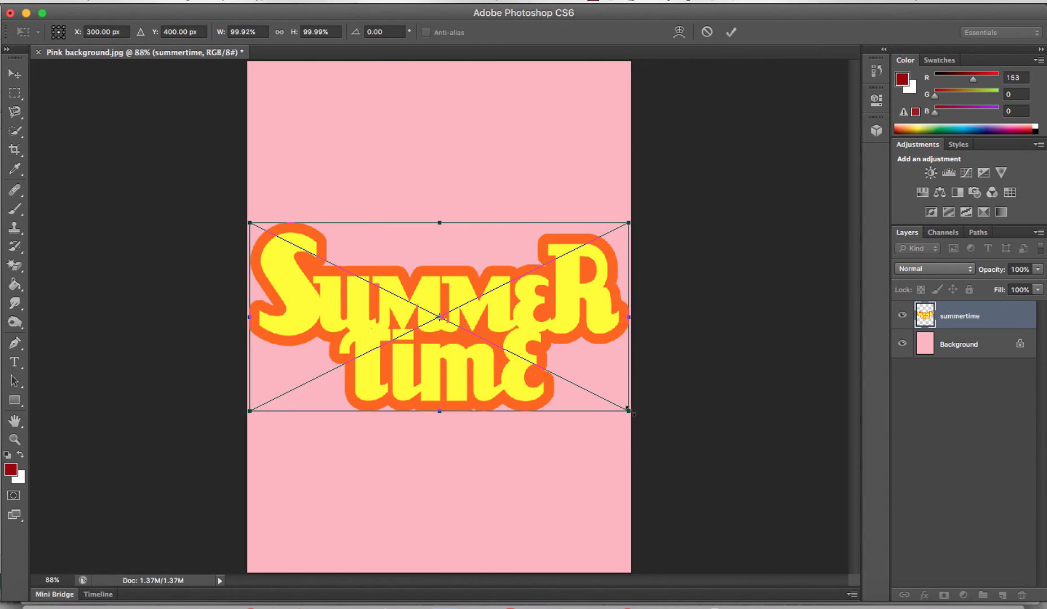
Scale the summertime logo to about 75% width and 71% height, and position it centred near the canvas's upper edge
{"action": "left_click_drag", "start_coordinate": [634, 415], "coordinate": [536, 355]}
{"action": "left_click_drag", "start_coordinate": [451, 300], "coordinate": [480, 188]}
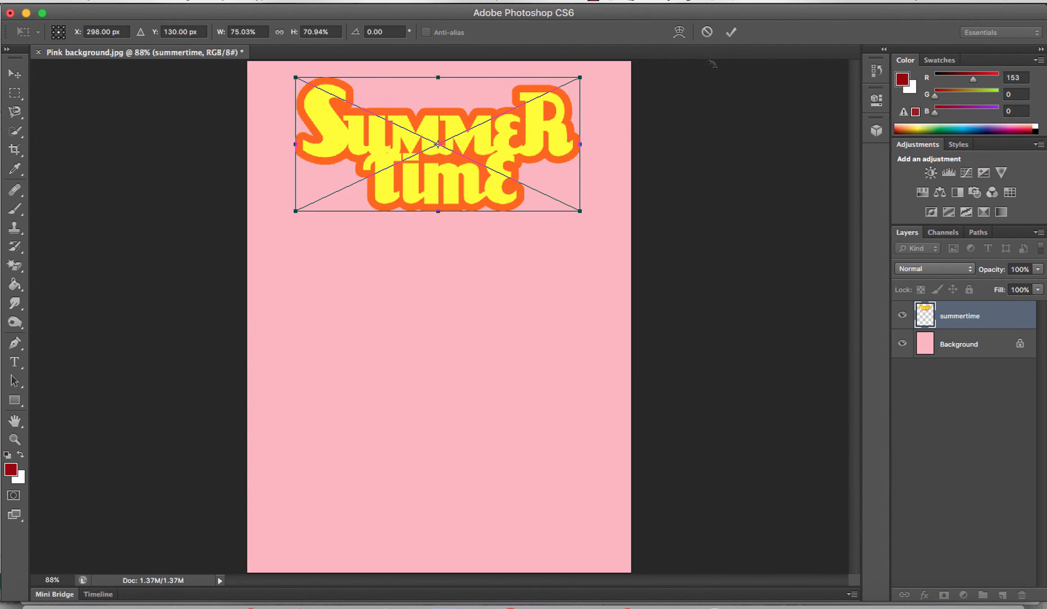
{"action": "left_click", "coordinate": [731, 32]}
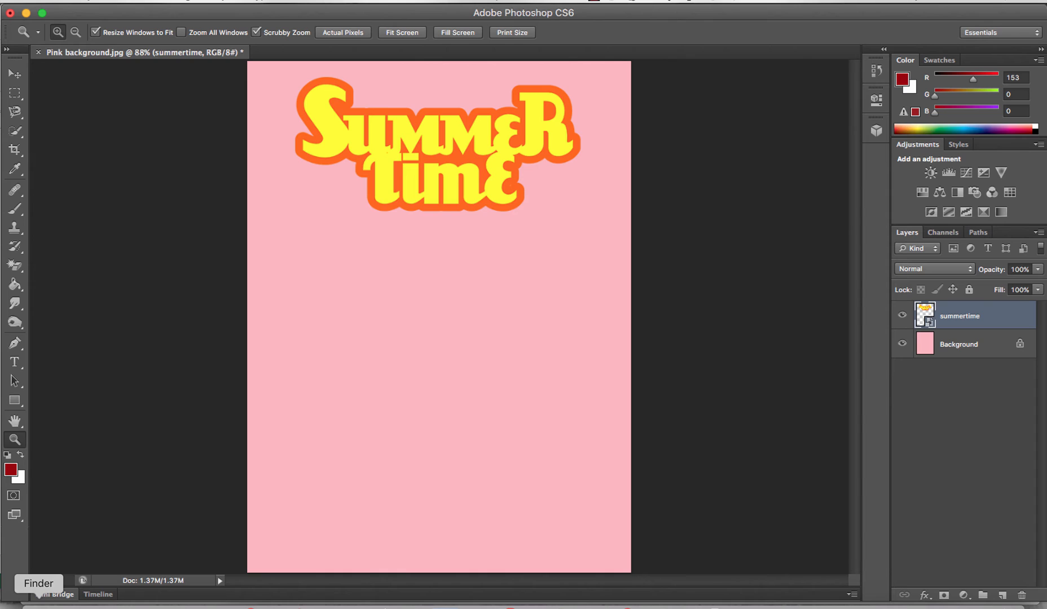
Place Volleyball.png from the Camtasia pics folder in Finder onto the poster in Photoshop
{"action": "left_click", "coordinate": [38, 605]}
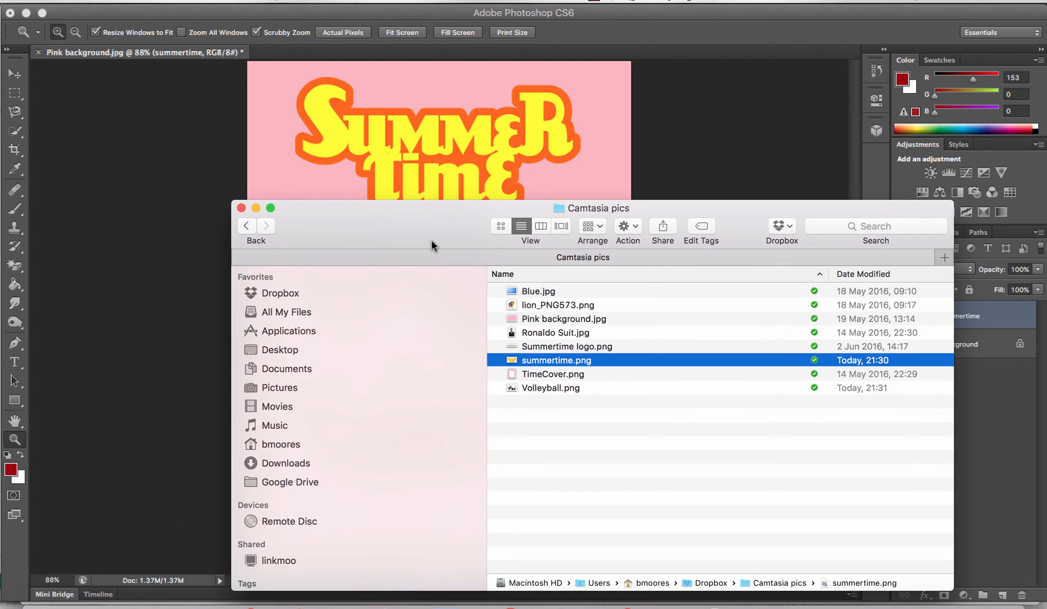
{"action": "left_click_drag", "start_coordinate": [432, 240], "coordinate": [226, 456]}
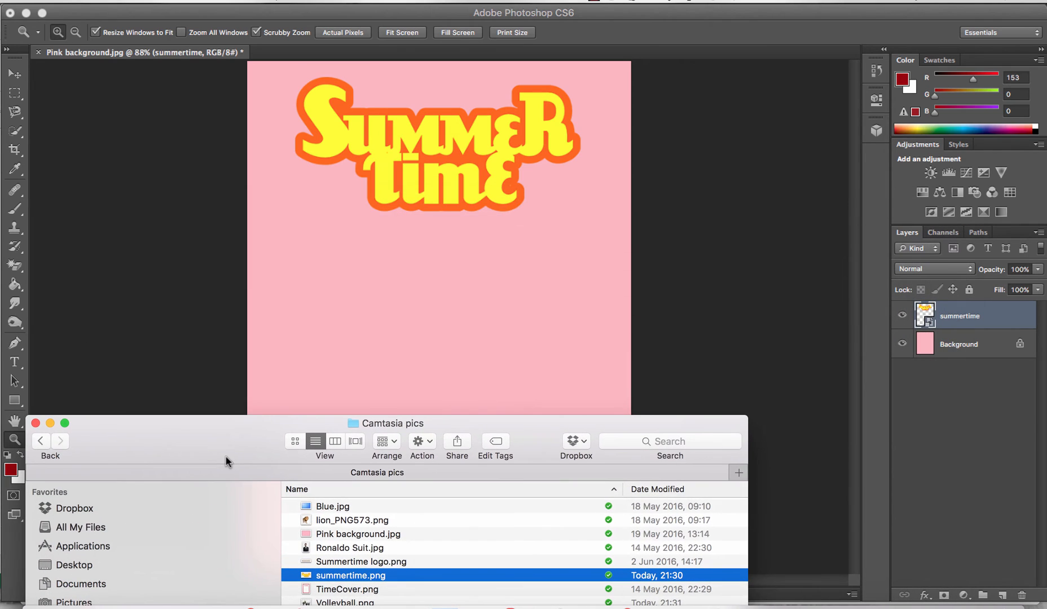
{"action": "left_click", "coordinate": [330, 602]}
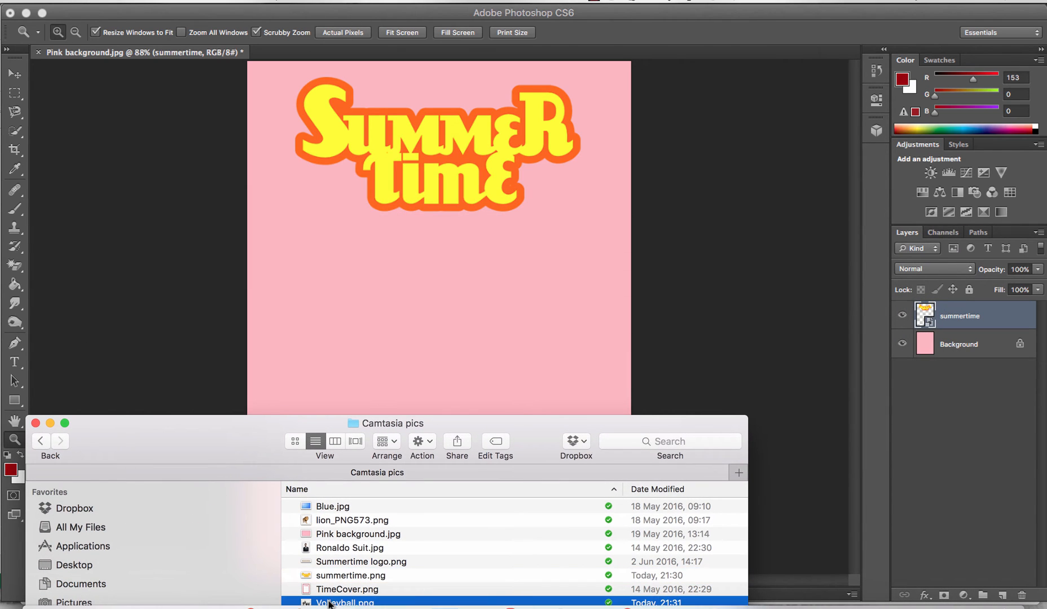
{"action": "left_click_drag", "start_coordinate": [330, 603], "coordinate": [463, 284]}
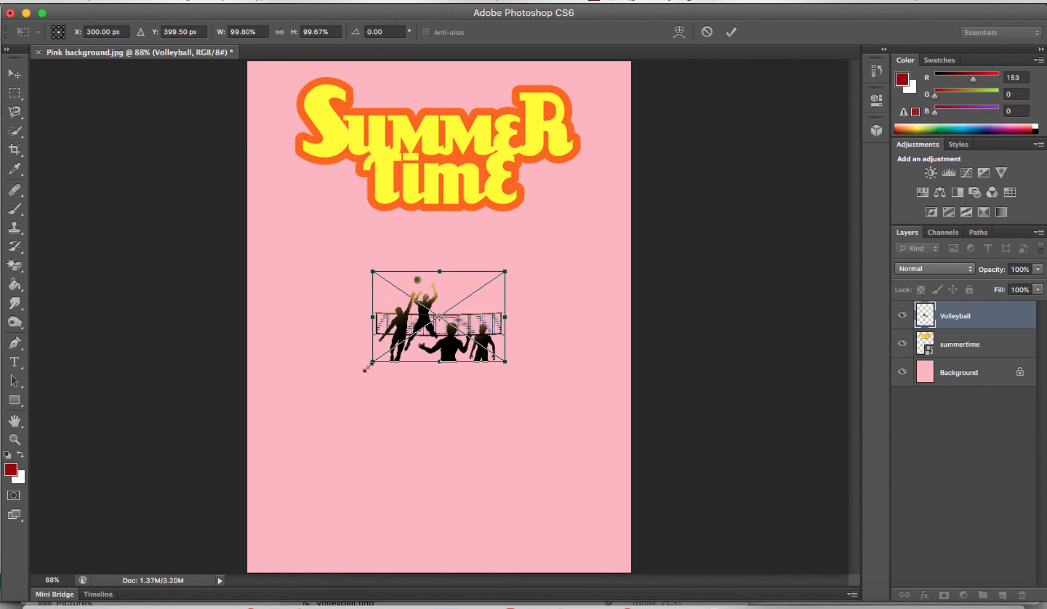
Enlarge the volleyball image to about 264% width and 252% height, and position it so the ball overlaps the word "Time"
{"action": "left_click_drag", "start_coordinate": [368, 368], "coordinate": [262, 438]}
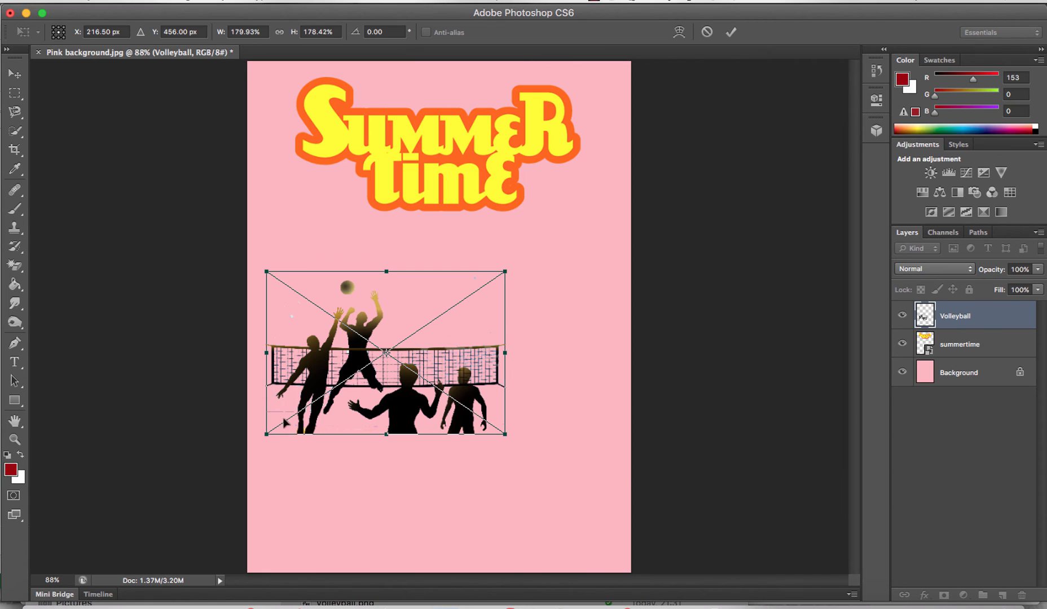
{"action": "left_click_drag", "start_coordinate": [505, 271], "coordinate": [617, 203]}
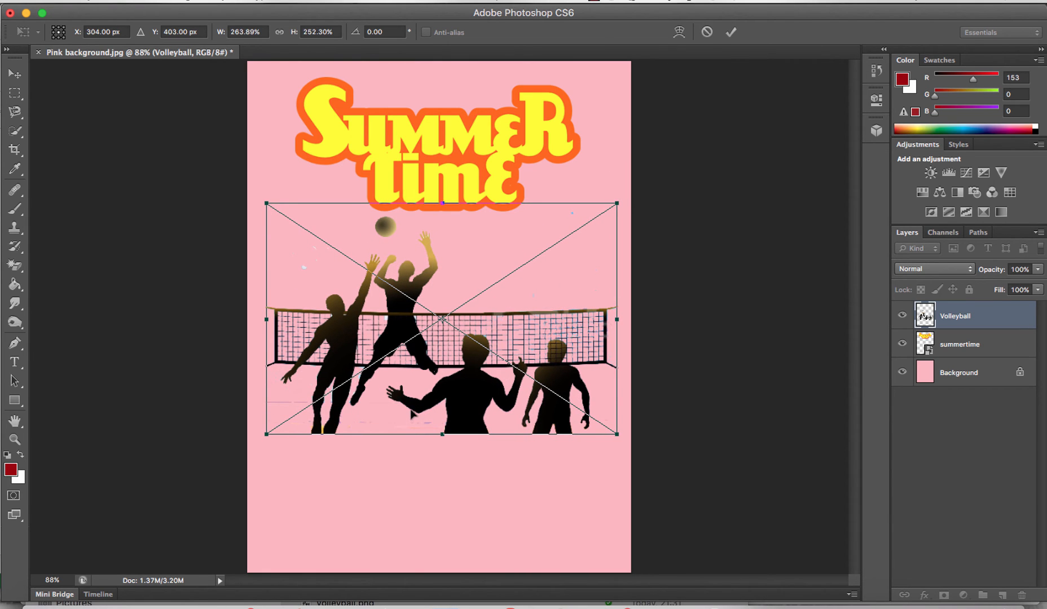
{"action": "left_click_drag", "start_coordinate": [412, 414], "coordinate": [412, 382]}
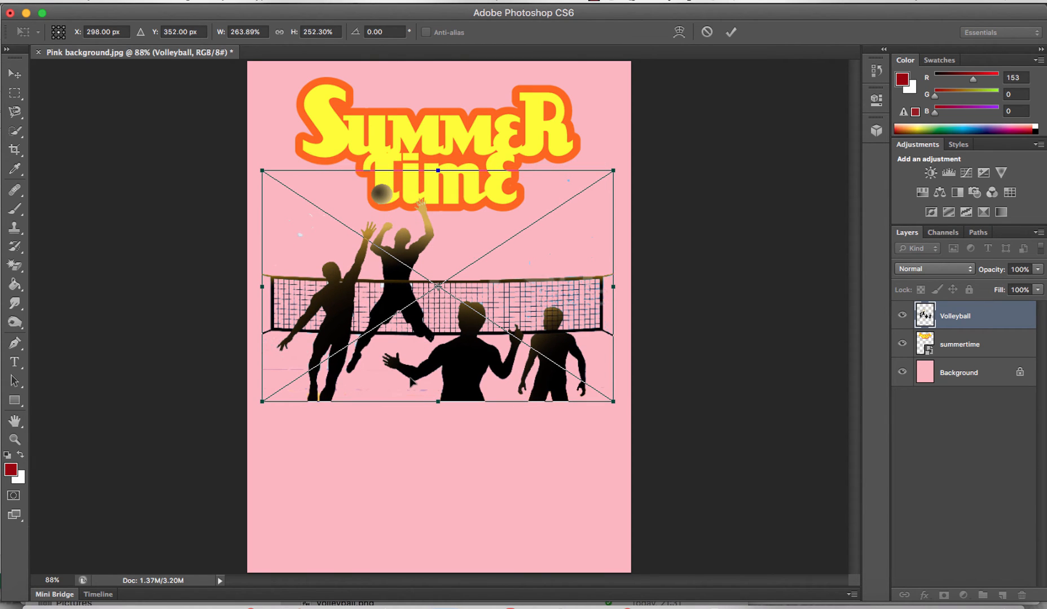
{"action": "left_click", "coordinate": [731, 32]}
{"action": "key", "text": "z"}
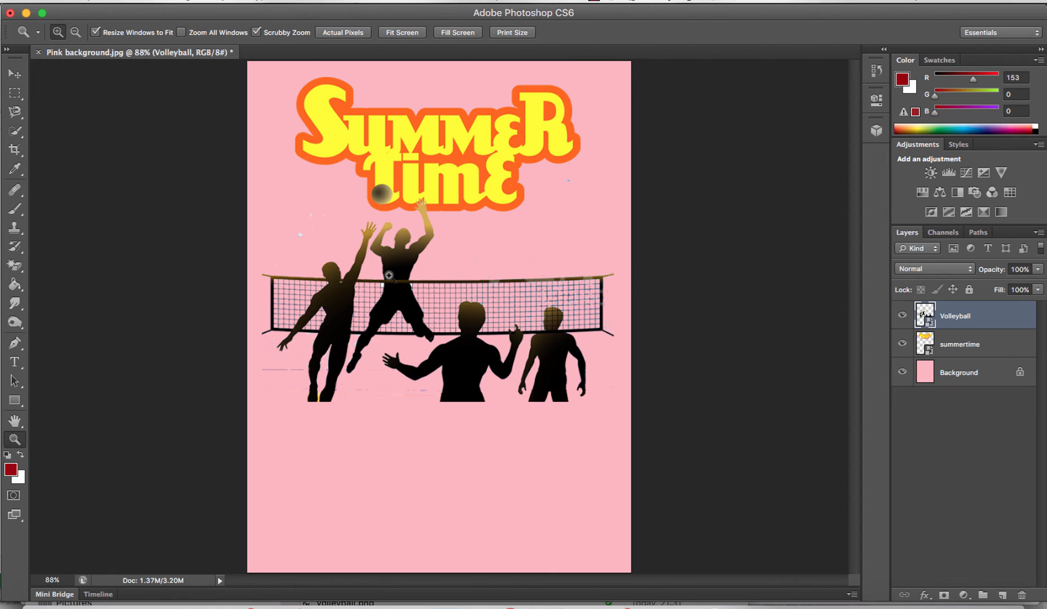
Free-transform the Volleyball layer, shrinking it slightly to about 19.05 cm wide and 12.45 cm high from its lower-left corner
{"action": "left_click", "coordinate": [148, 1]}
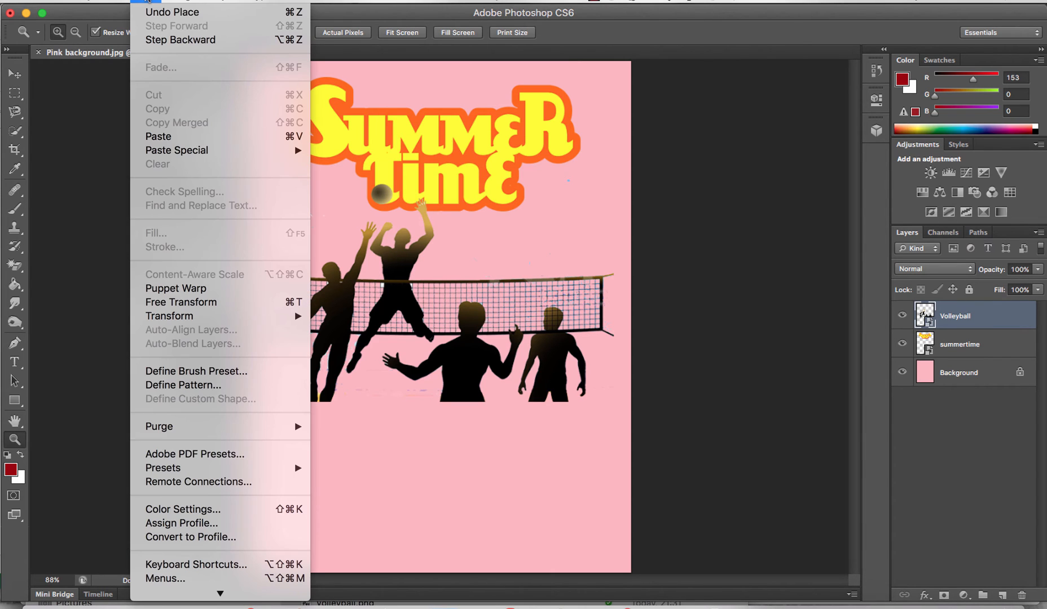
{"action": "left_click", "coordinate": [193, 308]}
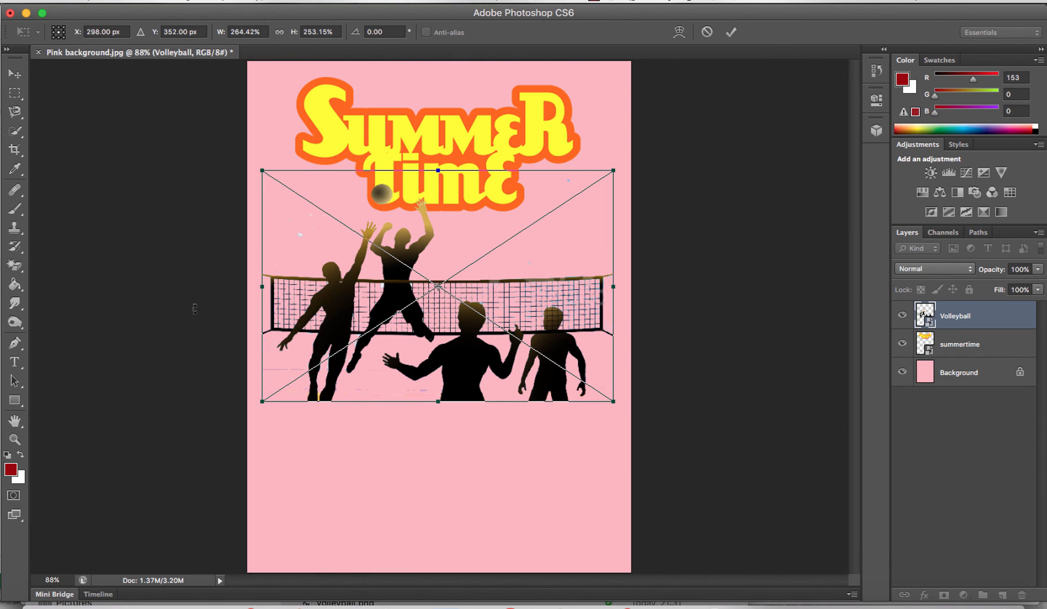
{"action": "left_click_drag", "start_coordinate": [262, 402], "coordinate": [263, 393]}
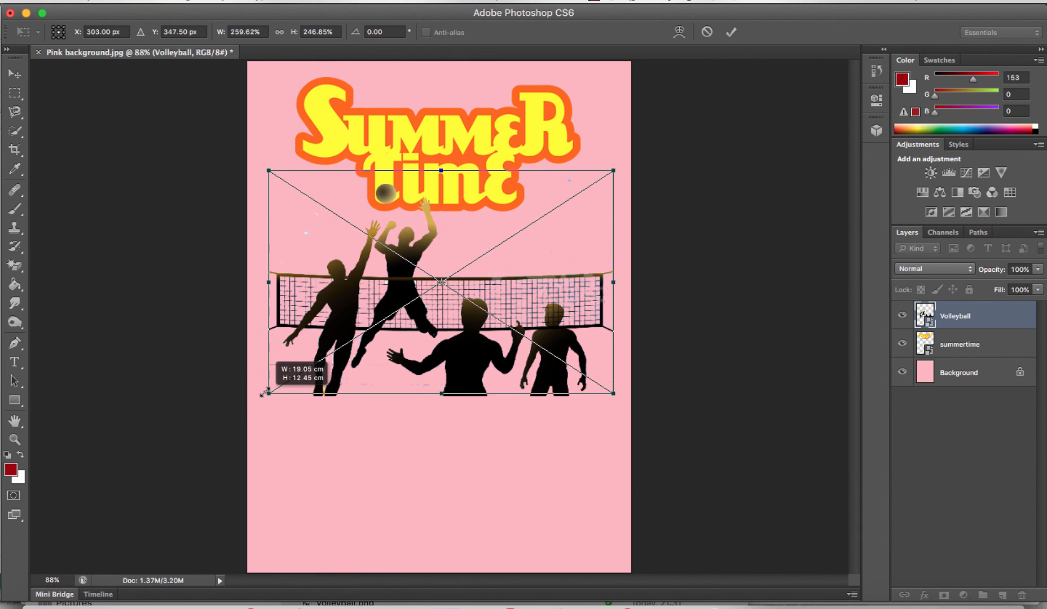